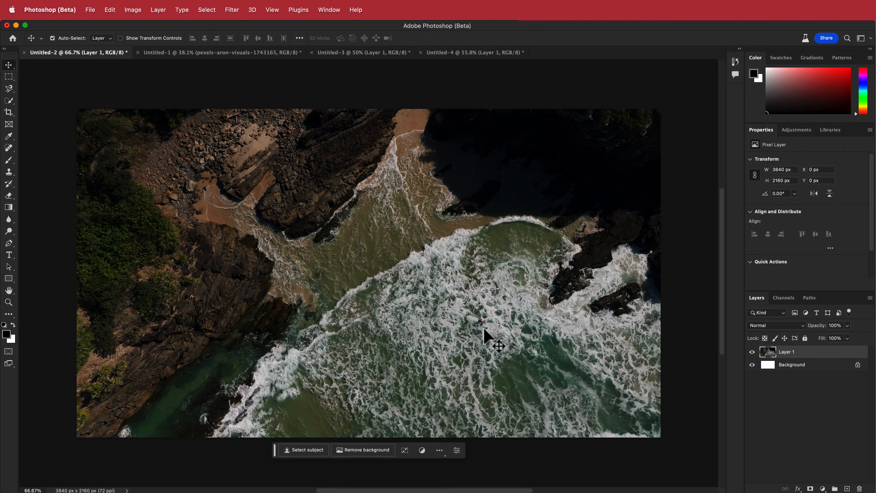
- Lasso the small figure in the foaming water and remove it with Generative Fill, leaving the prompt blank
{"action": "scroll", "coordinate": [487, 328], "scroll_direction": "up", "scroll_amount": 10}
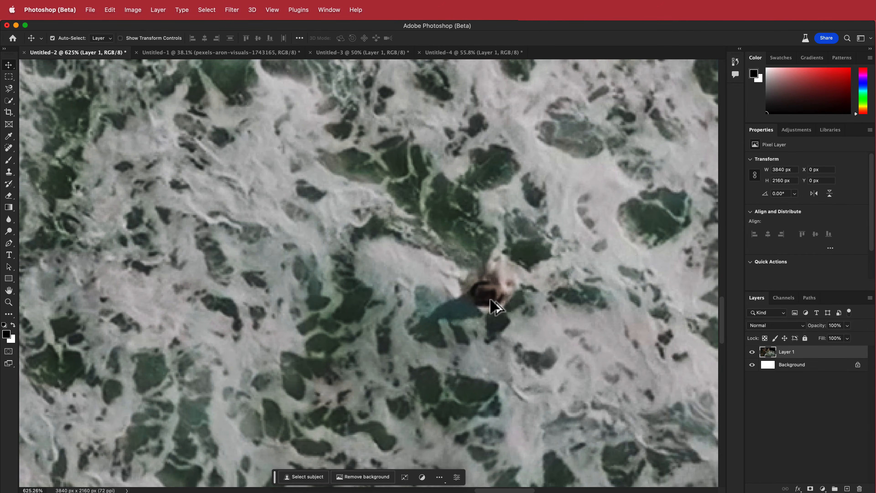
{"action": "scroll", "coordinate": [493, 305], "scroll_direction": "down", "scroll_amount": 5}
{"action": "scroll", "coordinate": [490, 299], "scroll_direction": "down", "scroll_amount": 3}
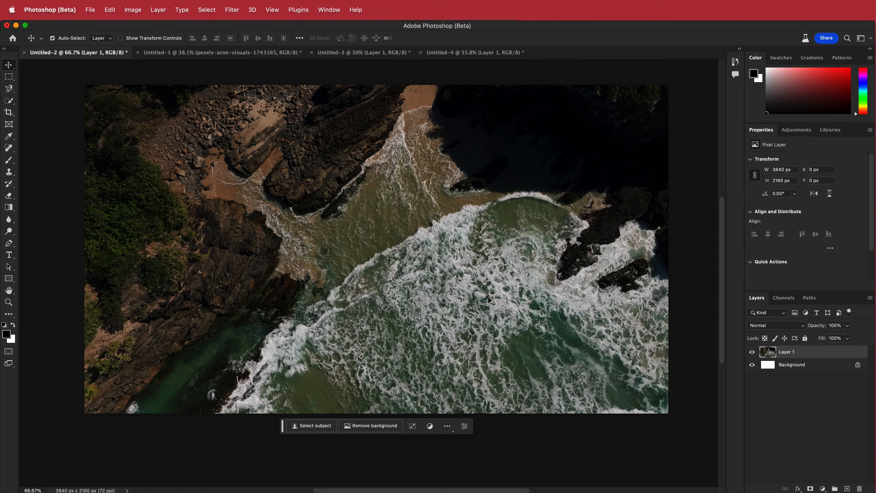
{"action": "left_click", "coordinate": [12, 89]}
{"action": "left_click", "coordinate": [40, 89]}
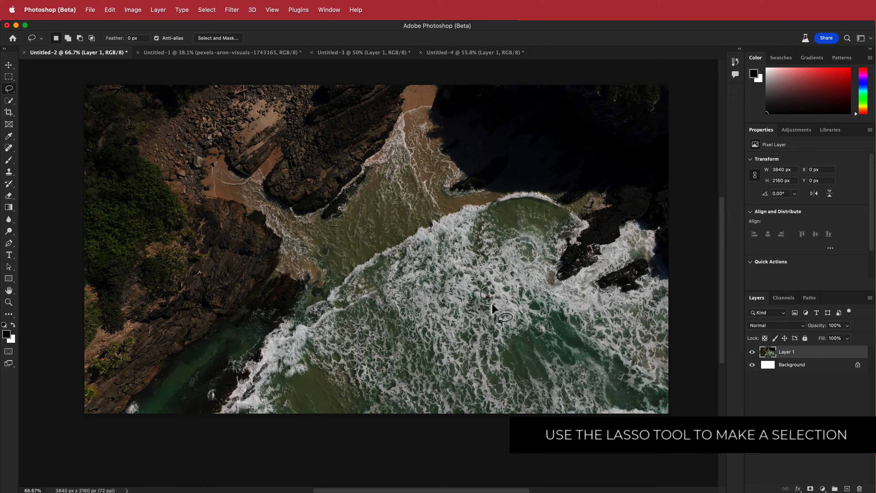
{"action": "left_click_drag", "start_coordinate": [489, 290], "coordinate": [490, 287]}
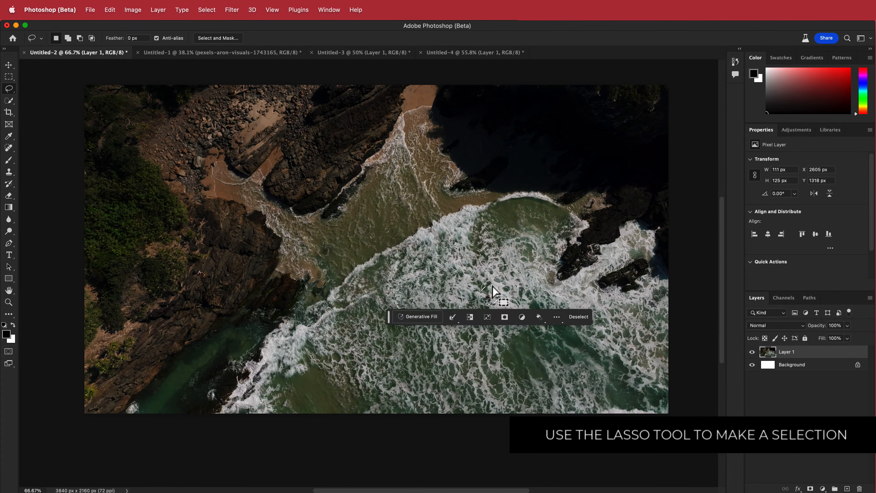
{"action": "left_click", "coordinate": [413, 317]}
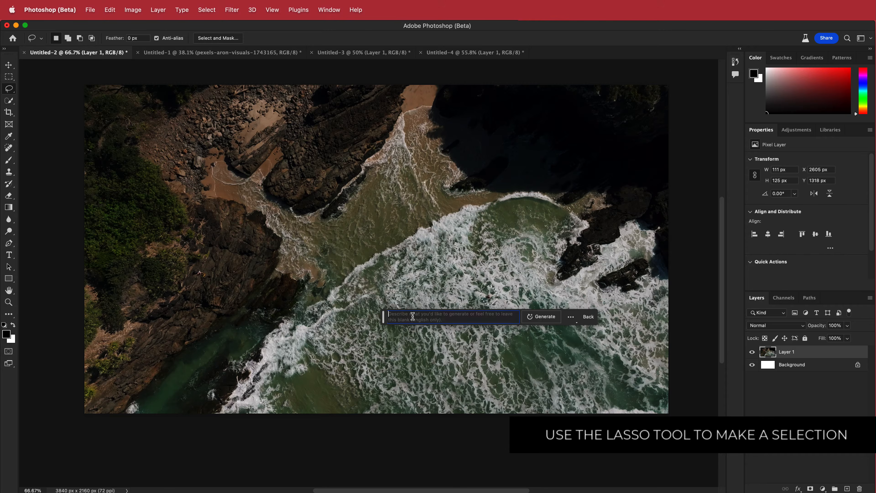
{"action": "left_click", "coordinate": [541, 317]}
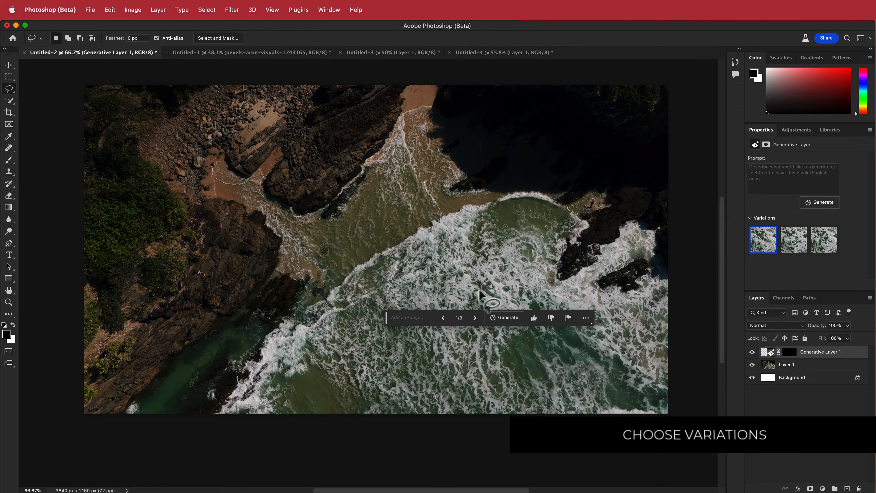
- Compare the three generated water variations and return to the first one
{"action": "left_click", "coordinate": [793, 248]}
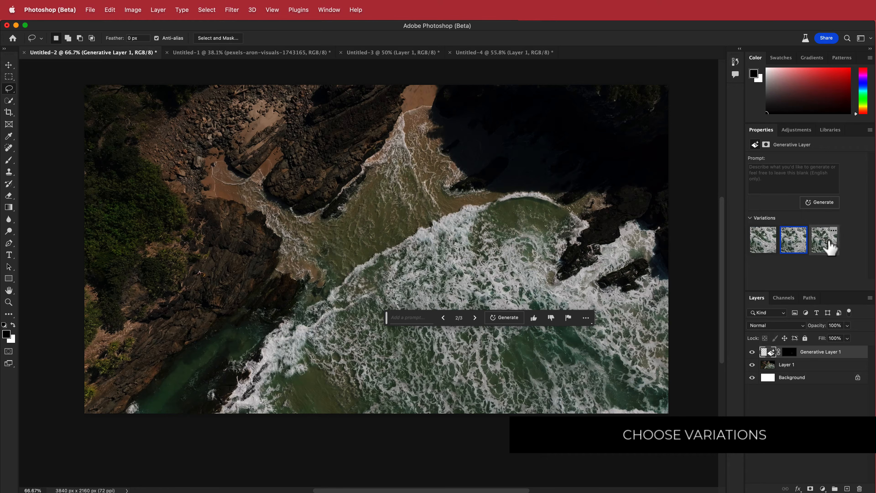
{"action": "left_click", "coordinate": [826, 246]}
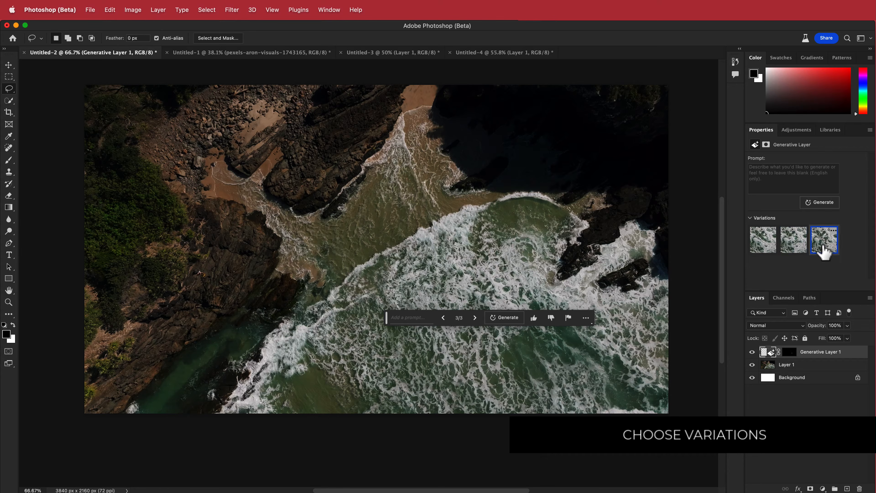
{"action": "left_click", "coordinate": [770, 246]}
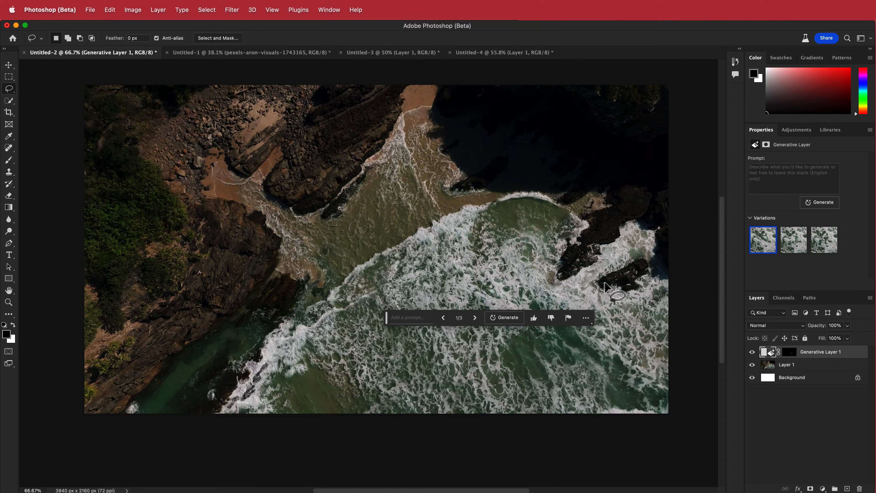
- Lasso the small isolated rock in the surf near the photo's right edge and remove it with a blank-prompt Generative Fill
{"action": "mouse_move", "coordinate": [637, 251]}
{"action": "left_mouse_down"}
{"action": "mouse_move", "coordinate": [589, 275]}
{"action": "mouse_move", "coordinate": [589, 288]}
{"action": "mouse_move", "coordinate": [599, 299]}
{"action": "mouse_move", "coordinate": [646, 294]}
{"action": "mouse_move", "coordinate": [658, 270]}
{"action": "mouse_move", "coordinate": [636, 251]}
{"action": "left_mouse_up"}
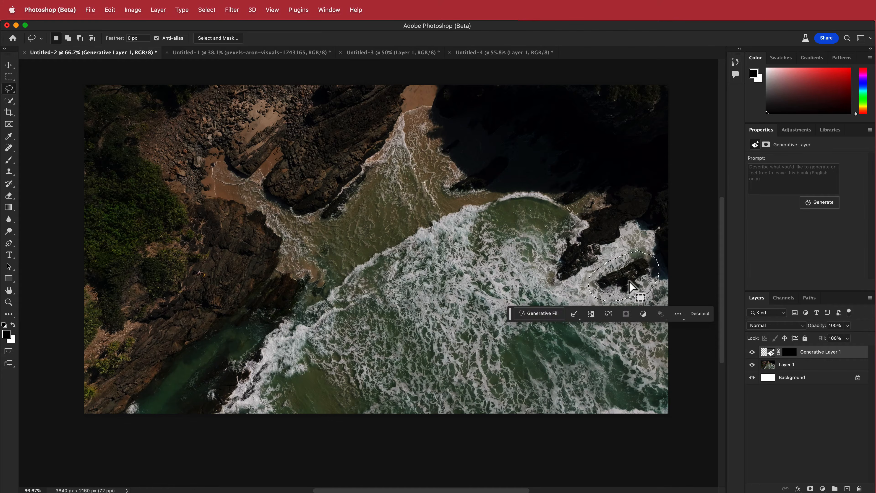
{"action": "left_click", "coordinate": [533, 314]}
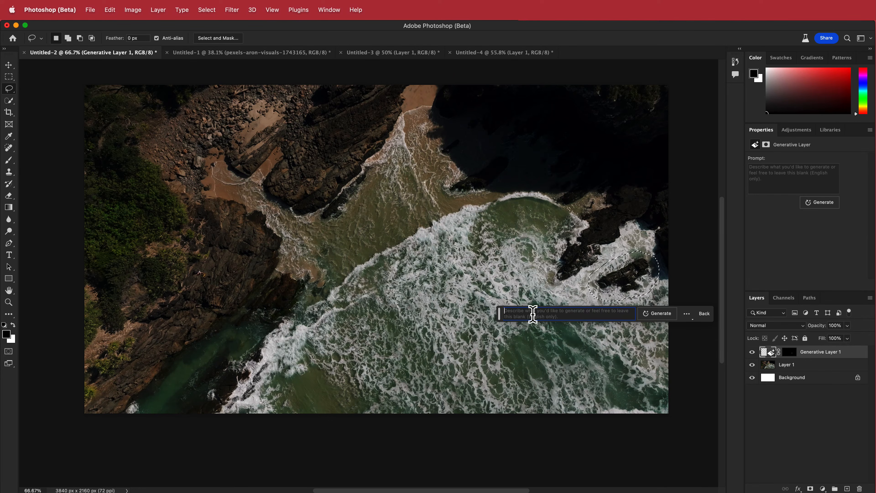
{"action": "left_click", "coordinate": [657, 314]}
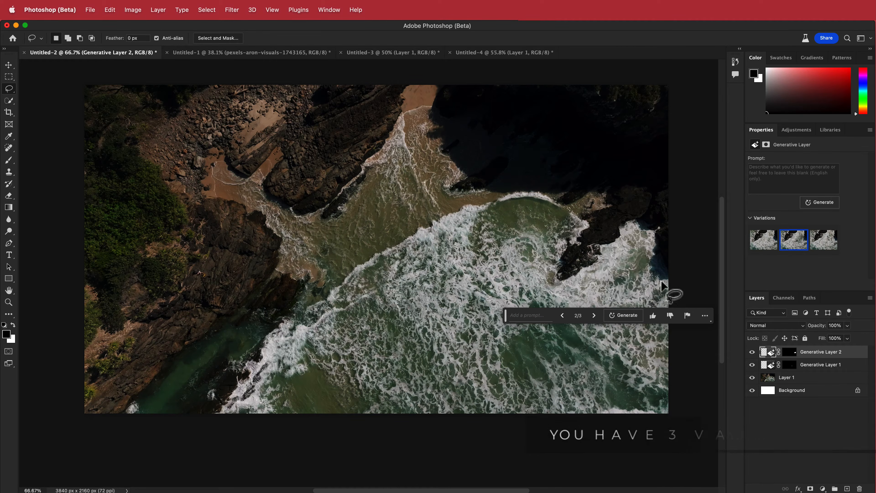
- Compare the variations of the rock removal and apply the first one
{"action": "left_click", "coordinate": [821, 252]}
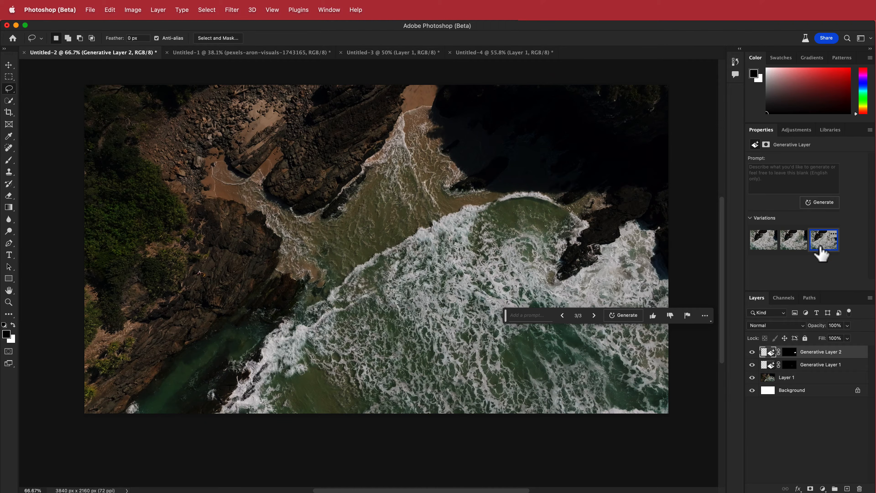
{"action": "left_click", "coordinate": [800, 252]}
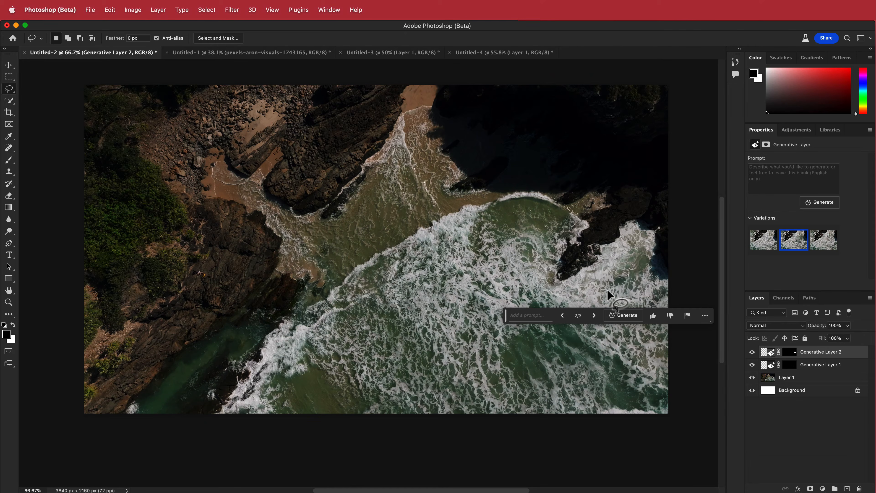
{"action": "left_click", "coordinate": [765, 243]}
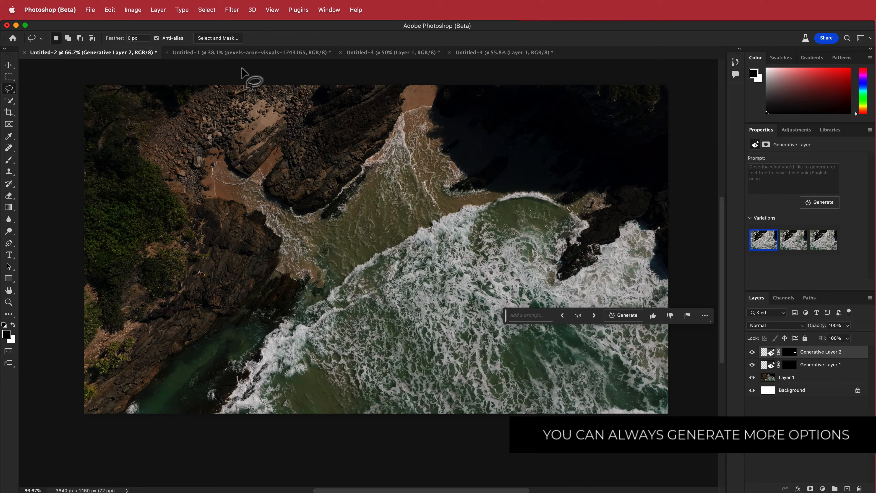
- In the Untitled-1 document, lasso an oval of sky right of the volcano and generate a fill with the prompt "dark sky cloud"
{"action": "left_click", "coordinate": [247, 53]}
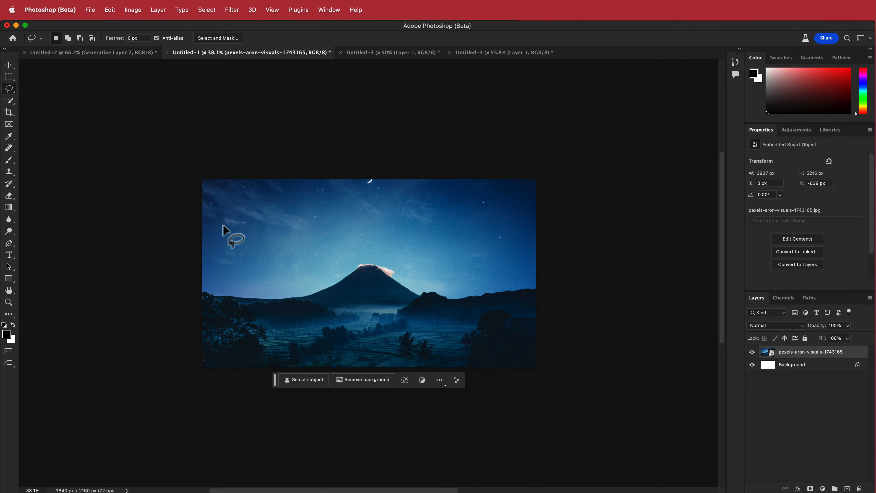
{"action": "mouse_move", "coordinate": [480, 206]}
{"action": "left_mouse_down"}
{"action": "mouse_move", "coordinate": [446, 219]}
{"action": "mouse_move", "coordinate": [458, 244]}
{"action": "mouse_move", "coordinate": [511, 242]}
{"action": "mouse_move", "coordinate": [515, 224]}
{"action": "mouse_move", "coordinate": [481, 207]}
{"action": "left_mouse_up"}
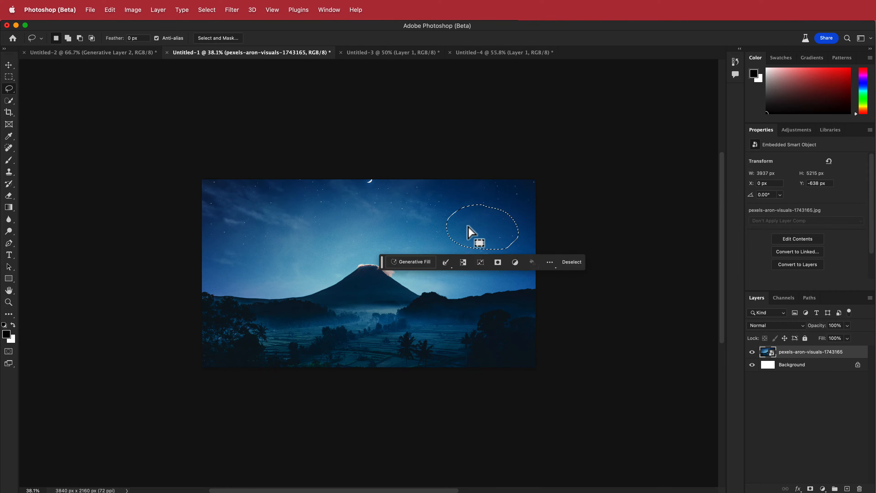
{"action": "left_click", "coordinate": [412, 263]}
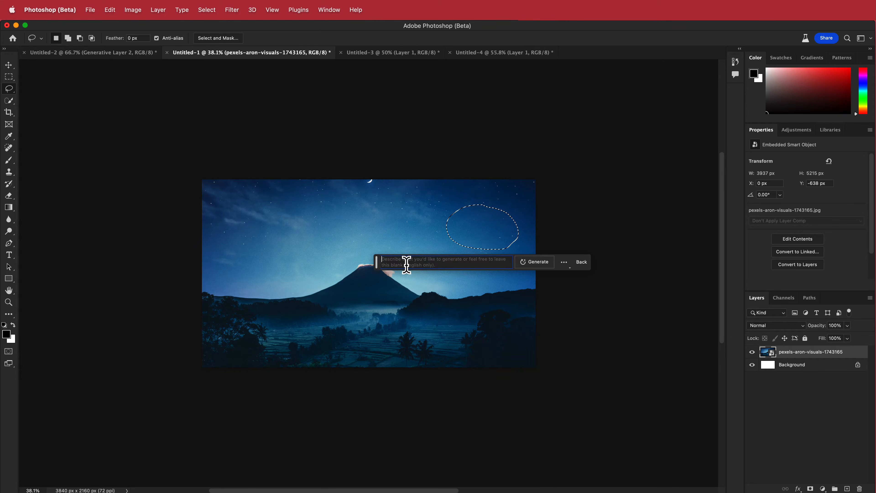
{"action": "type", "text": "dark sky cloud"}
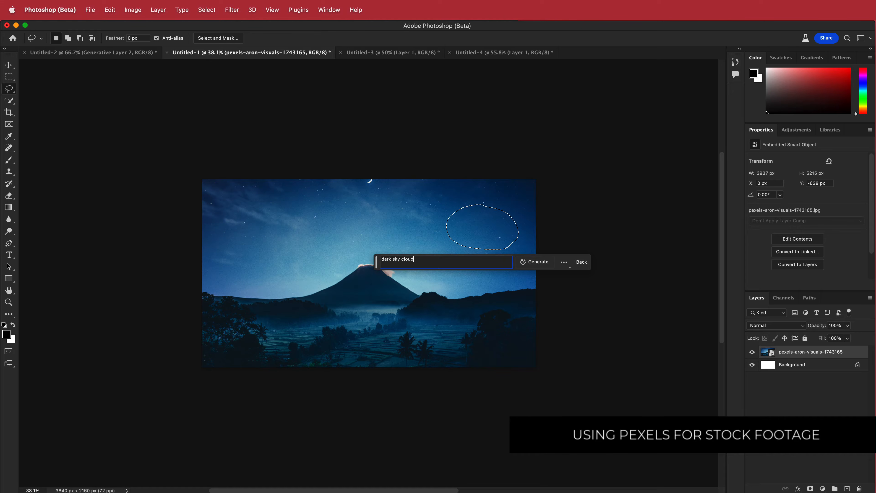
{"action": "left_click", "coordinate": [537, 266]}
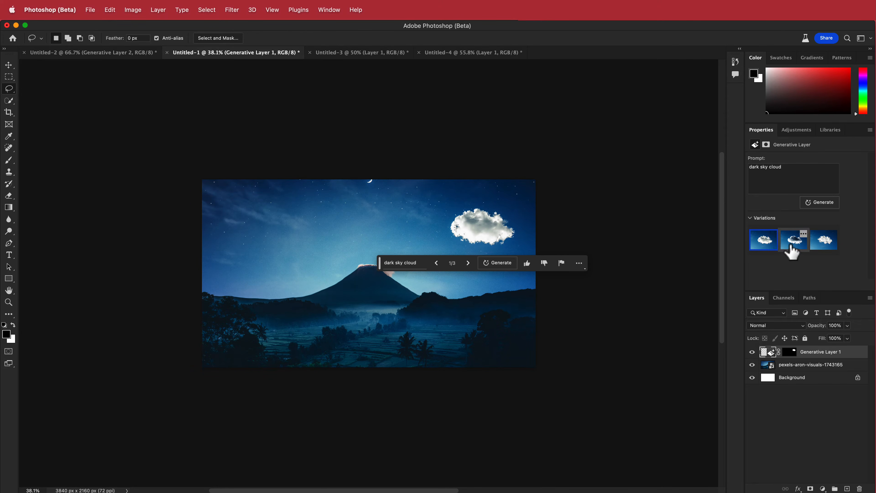
- Compare the three generated variations of the dark sky cloud
{"action": "left_click", "coordinate": [793, 247]}
{"action": "left_click", "coordinate": [824, 246]}
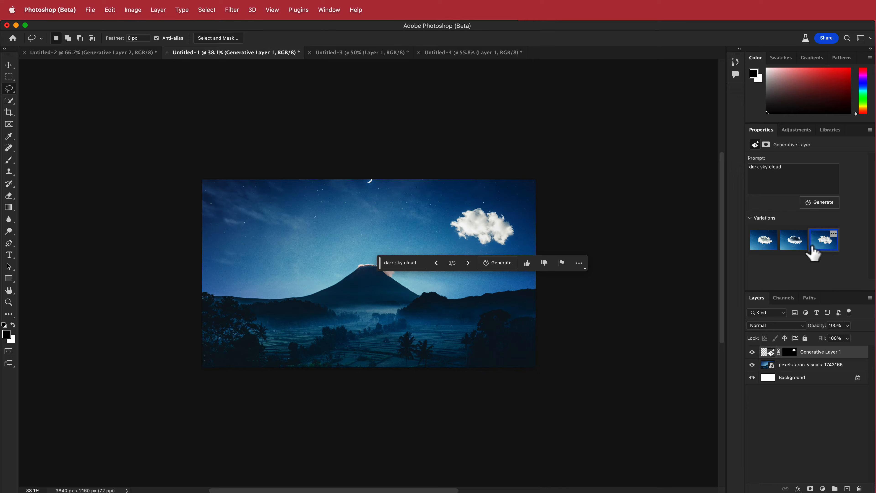
{"action": "left_click", "coordinate": [798, 247]}
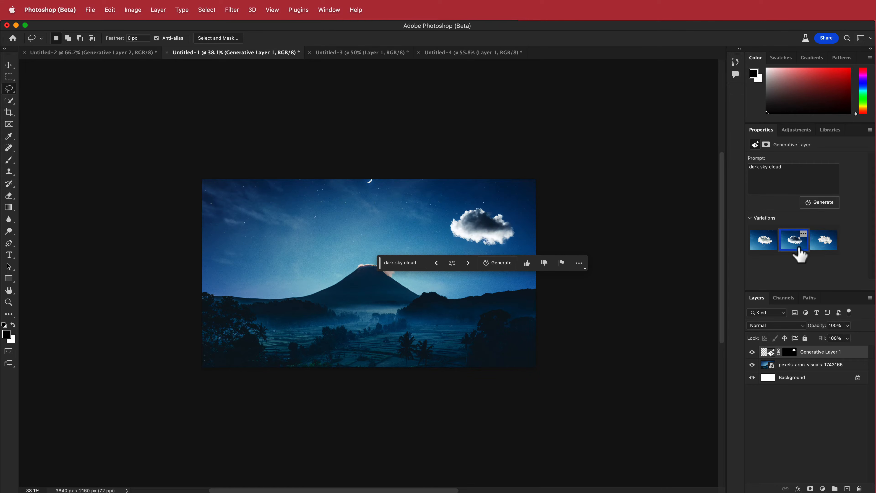
{"action": "left_click", "coordinate": [767, 249]}
{"action": "left_click", "coordinate": [795, 247]}
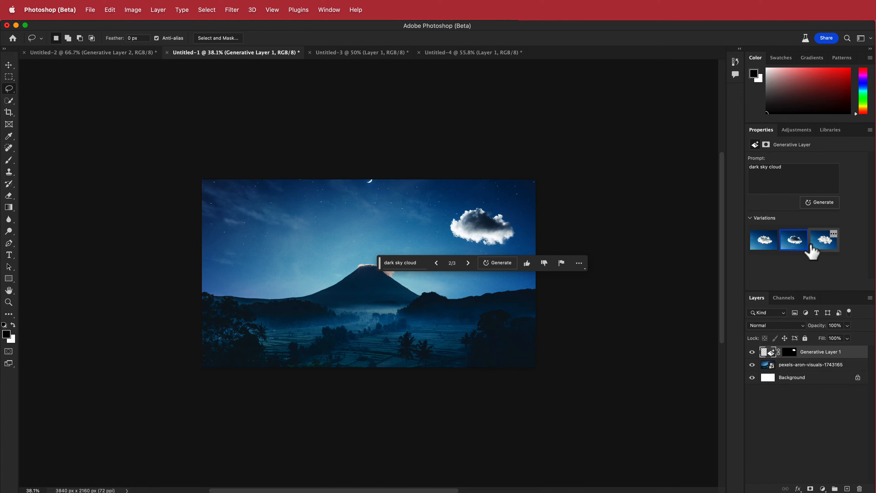
- Generate another set of variations from the same cloud prompt and apply the third new one
{"action": "left_click", "coordinate": [824, 206]}
{"action": "left_click", "coordinate": [823, 246]}
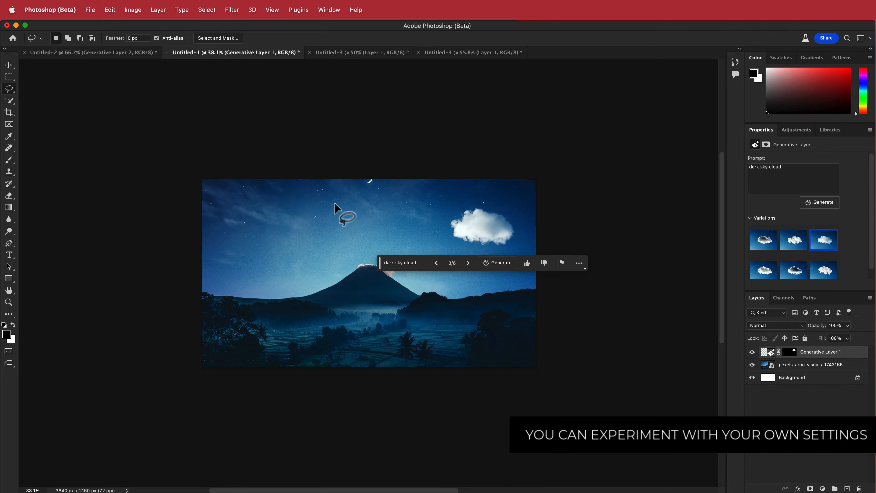
- Lasso a patch of sky left of the volcano, generate a fill with the prompt "dark night sky cloud" and choose the second variation
{"action": "mouse_move", "coordinate": [249, 212]}
{"action": "left_mouse_down"}
{"action": "mouse_move", "coordinate": [226, 244]}
{"action": "mouse_move", "coordinate": [245, 256]}
{"action": "mouse_move", "coordinate": [288, 231]}
{"action": "mouse_move", "coordinate": [250, 213]}
{"action": "left_mouse_up"}
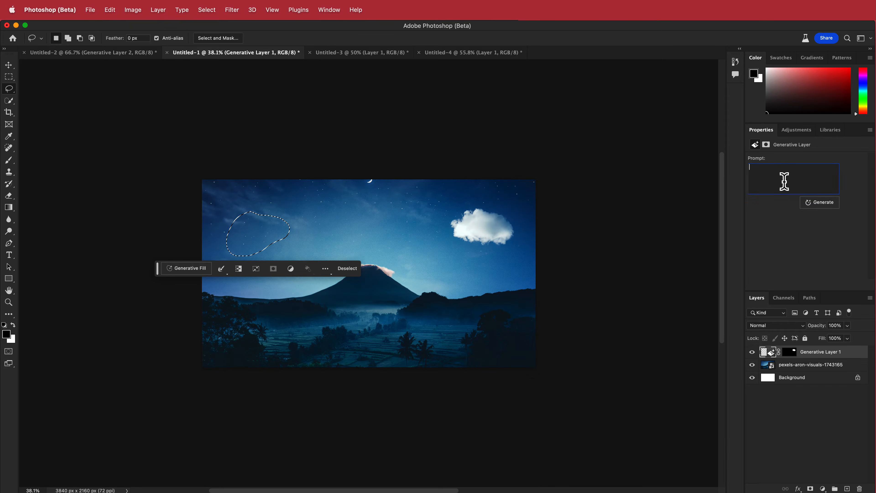
{"action": "left_click", "coordinate": [189, 269]}
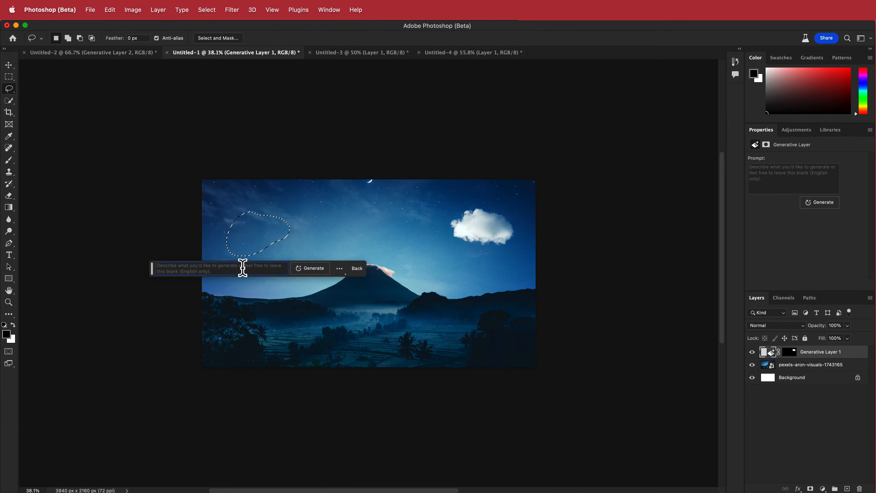
{"action": "type", "text": "da"}
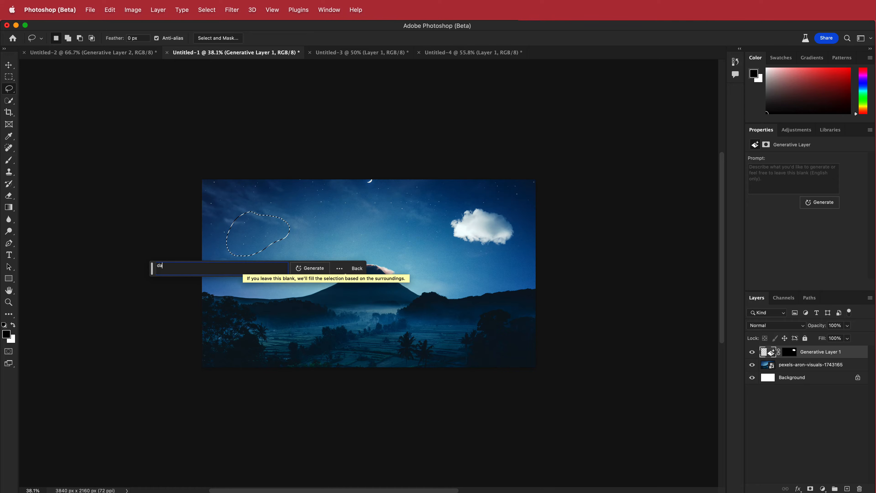
{"action": "type", "text": "rk night"}
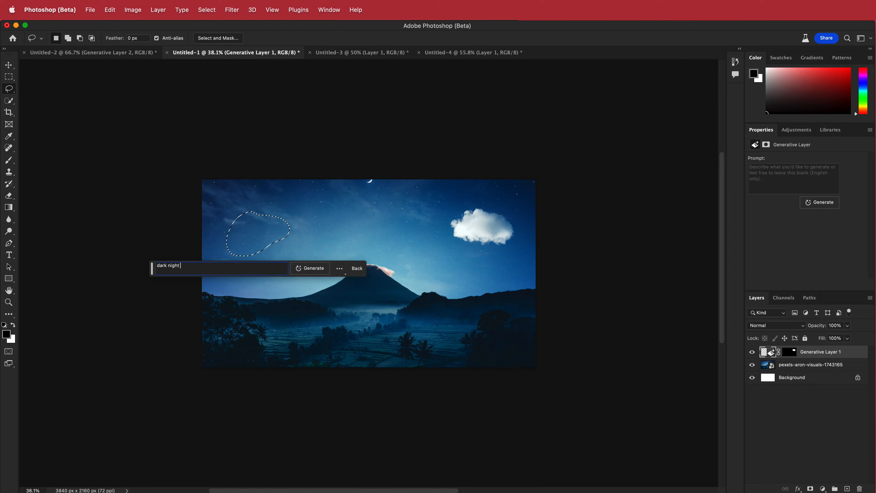
{"action": "type", "text": " sky cloud"}
{"action": "left_click", "coordinate": [319, 271]}
{"action": "left_click", "coordinate": [792, 246]}
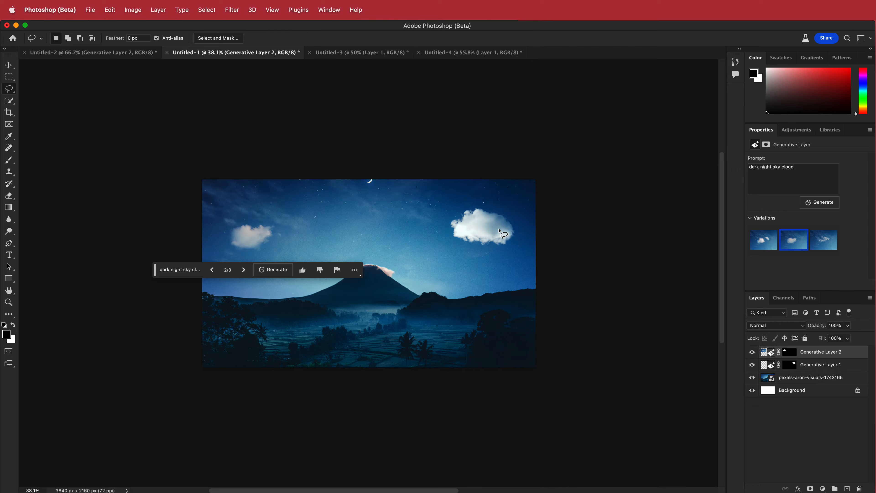
- Move the contextual task bar clear of the image and widen the canvas equally on both sides to about 6208 px with the Crop tool
{"action": "left_click_drag", "start_coordinate": [156, 271], "coordinate": [249, 421]}
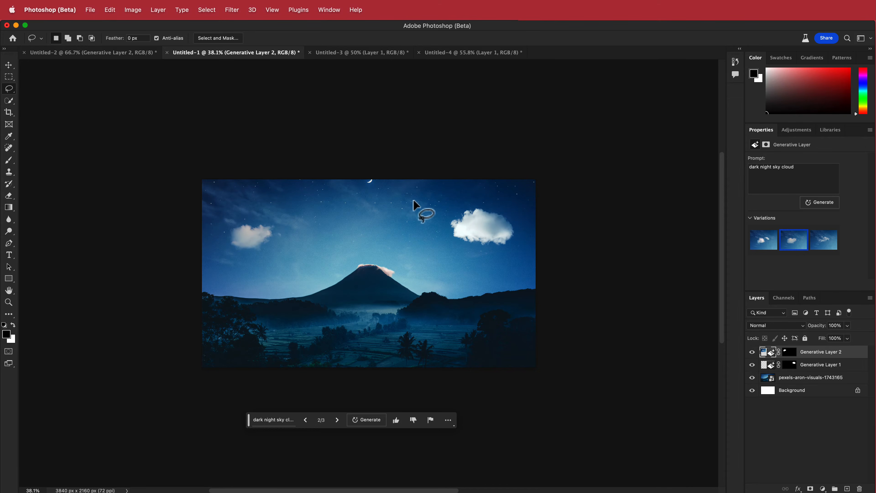
{"action": "scroll", "coordinate": [245, 162], "scroll_direction": "down", "scroll_amount": 5}
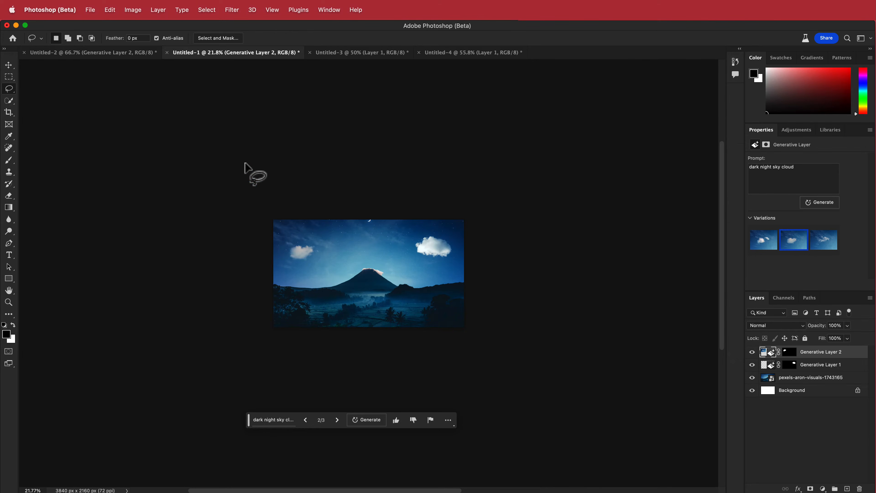
{"action": "left_click", "coordinate": [9, 114]}
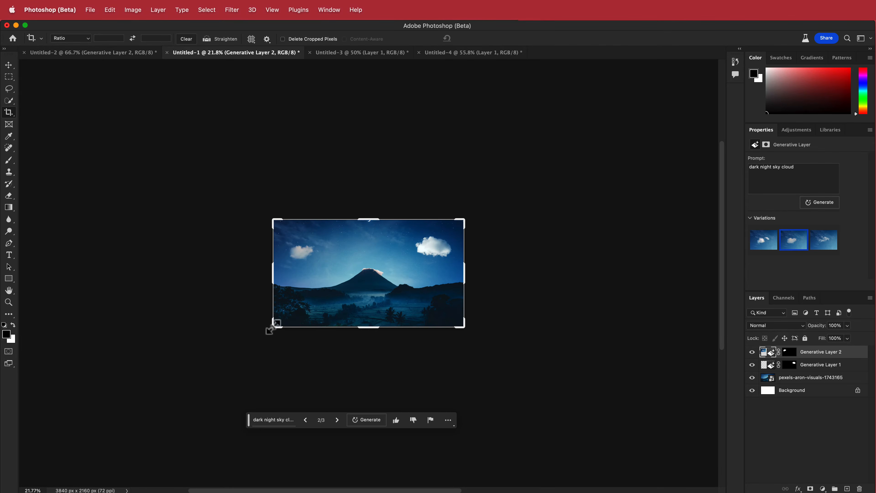
{"action": "left_click_drag", "start_coordinate": [273, 326], "coordinate": [215, 324]}
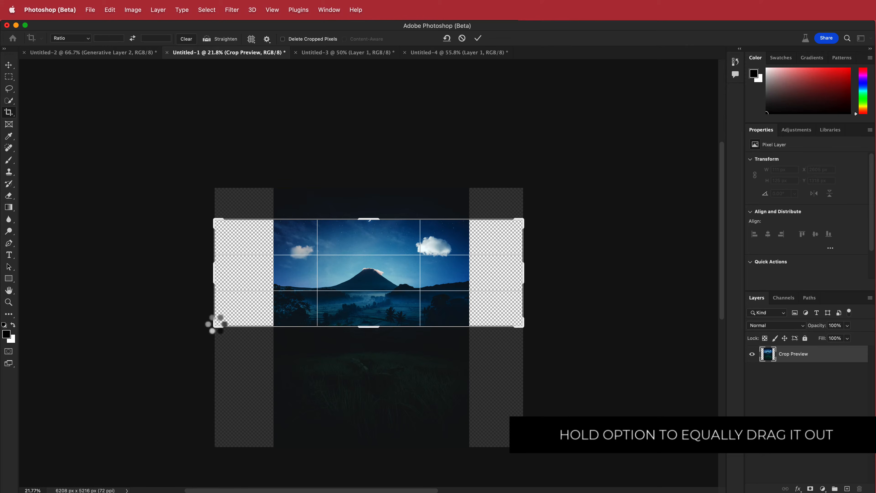
- Marquee-select the volcano photo, invert the selection to cover both empty side strips and fill them with Generative Fill using a blank prompt
{"action": "left_click", "coordinate": [8, 77]}
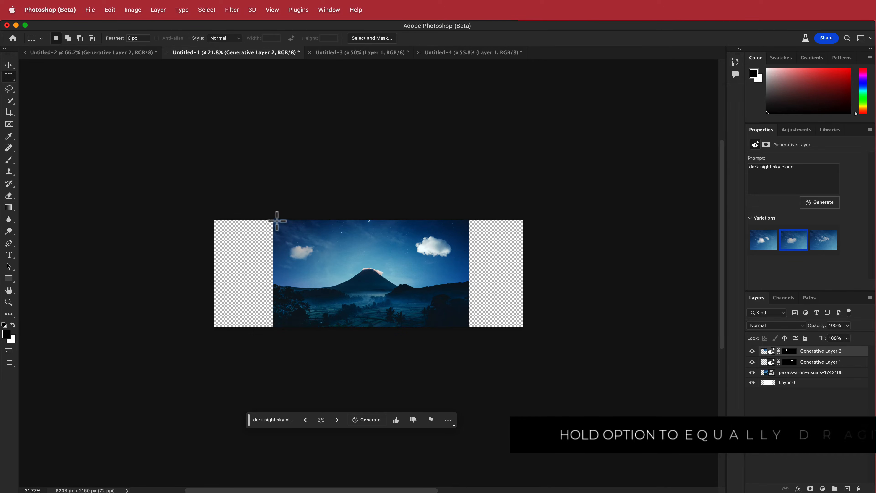
{"action": "left_click_drag", "start_coordinate": [277, 221], "coordinate": [466, 350]}
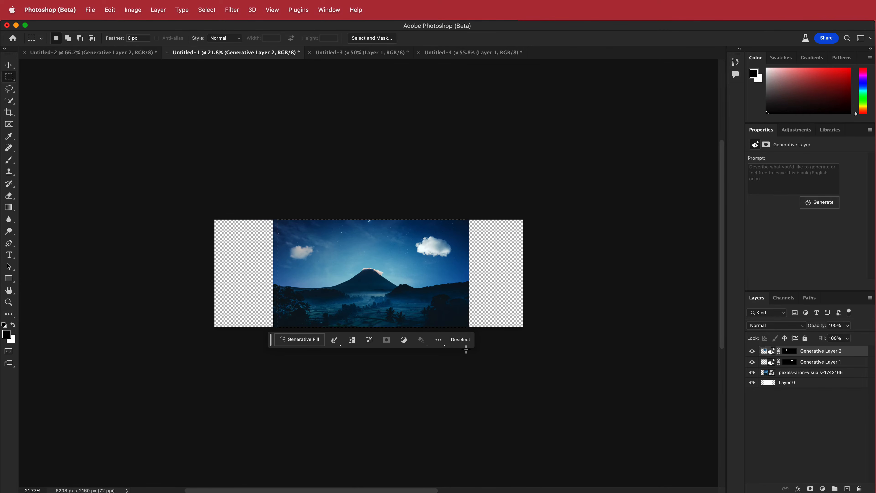
{"action": "left_click", "coordinate": [356, 341]}
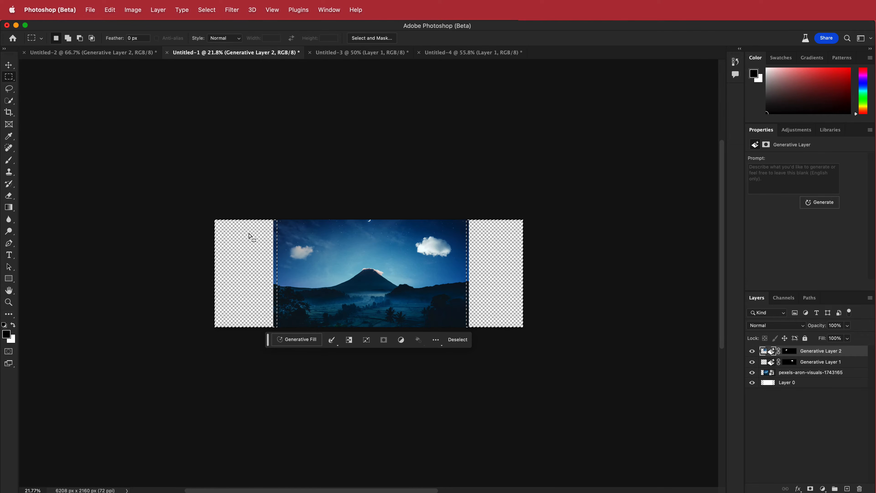
{"action": "left_click", "coordinate": [298, 341]}
{"action": "left_click", "coordinate": [418, 341]}
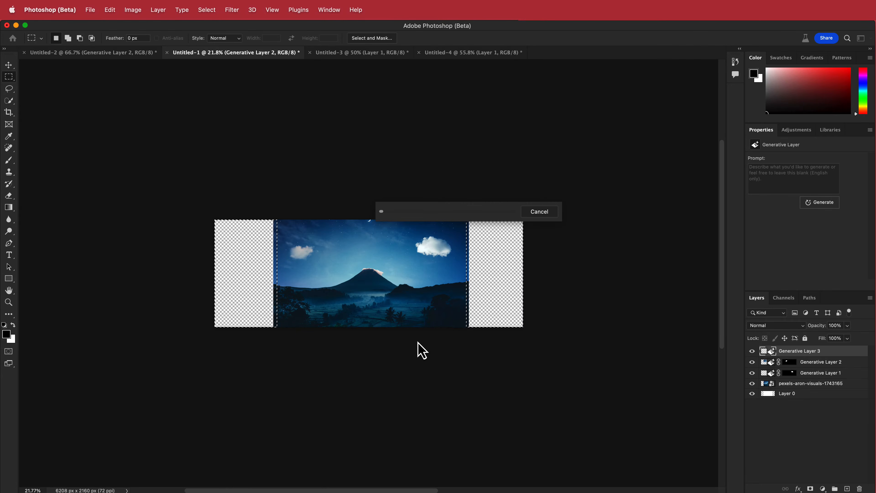
{"action": "key", "text": "super+0"}
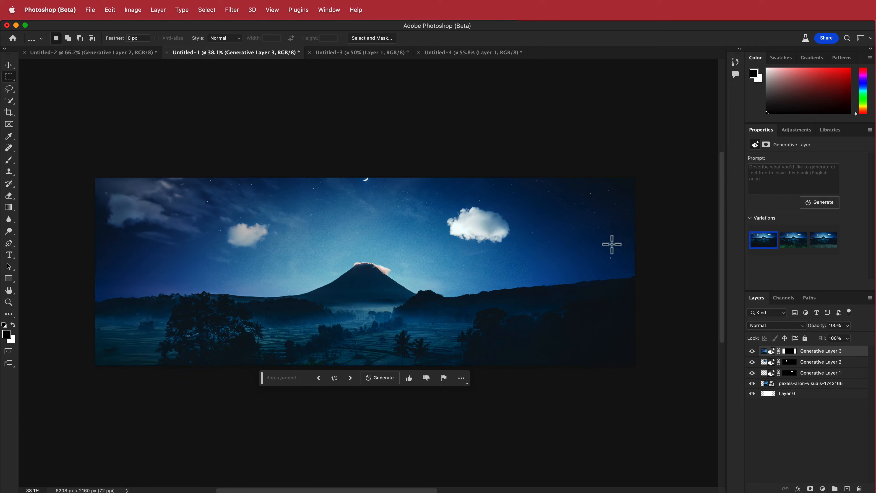
- Compare the three generated side extensions of the volcano scene and keep the first variation
{"action": "left_click", "coordinate": [795, 243]}
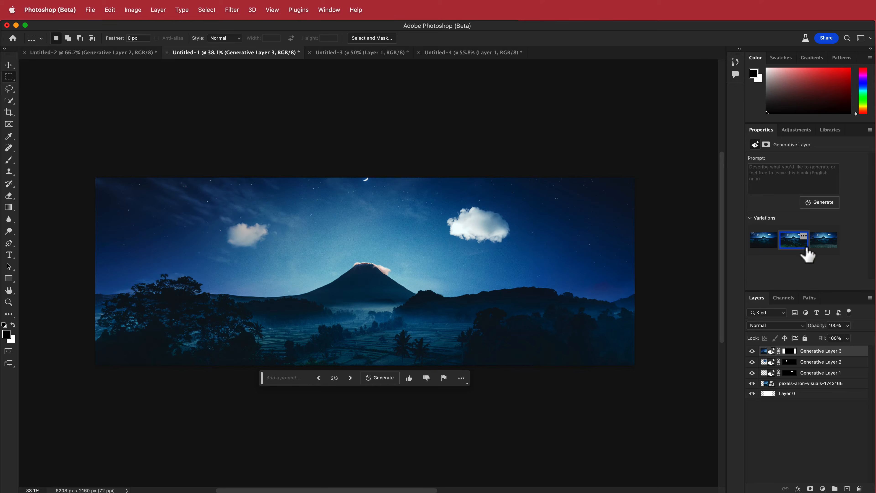
{"action": "left_click", "coordinate": [819, 247]}
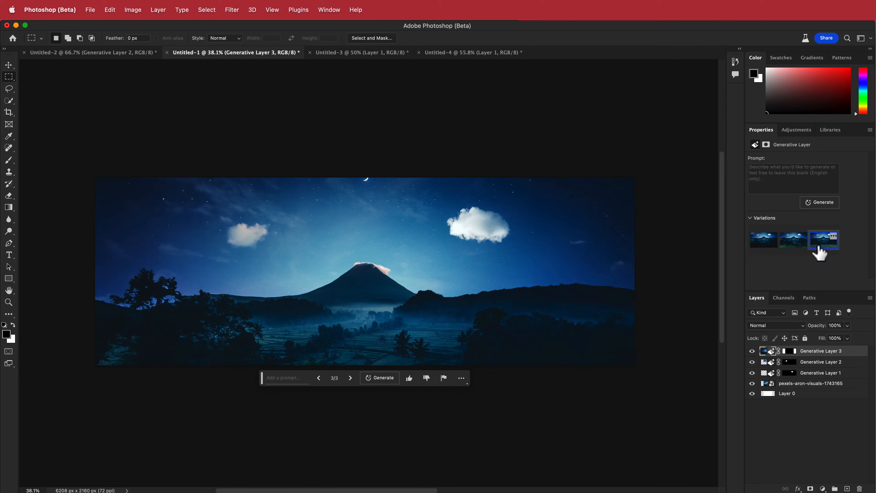
{"action": "left_click", "coordinate": [798, 248]}
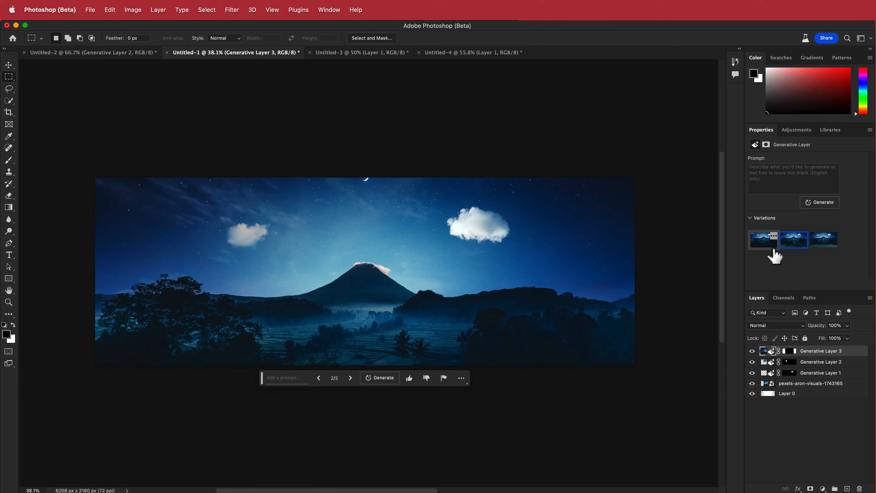
{"action": "left_click", "coordinate": [762, 247]}
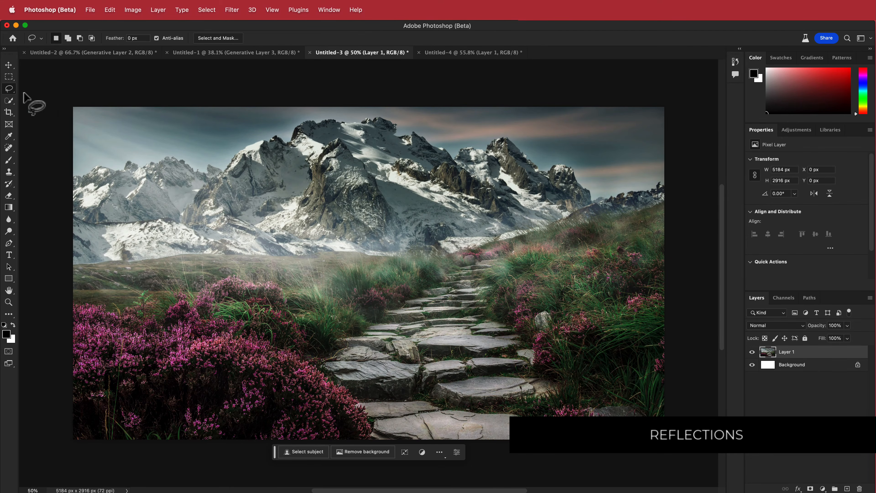
- Trace the whole meadow and stone path below the snowy mountains with the Magnetic Lasso tool, following the image borders, and close the selection
{"action": "left_click", "coordinate": [10, 91]}
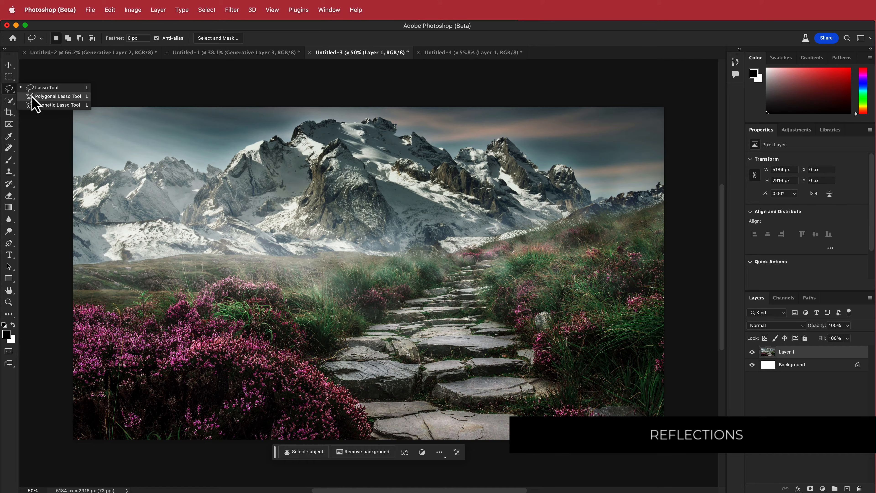
{"action": "left_click", "coordinate": [43, 108]}
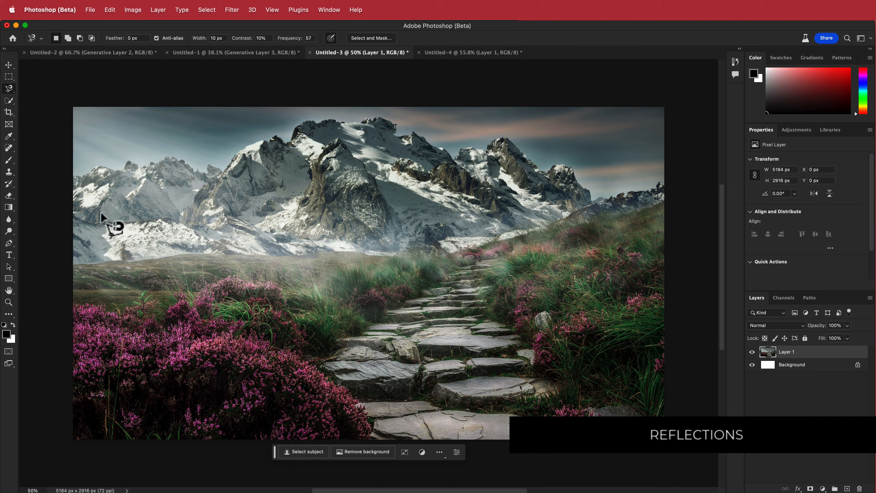
{"action": "left_click", "coordinate": [73, 265]}
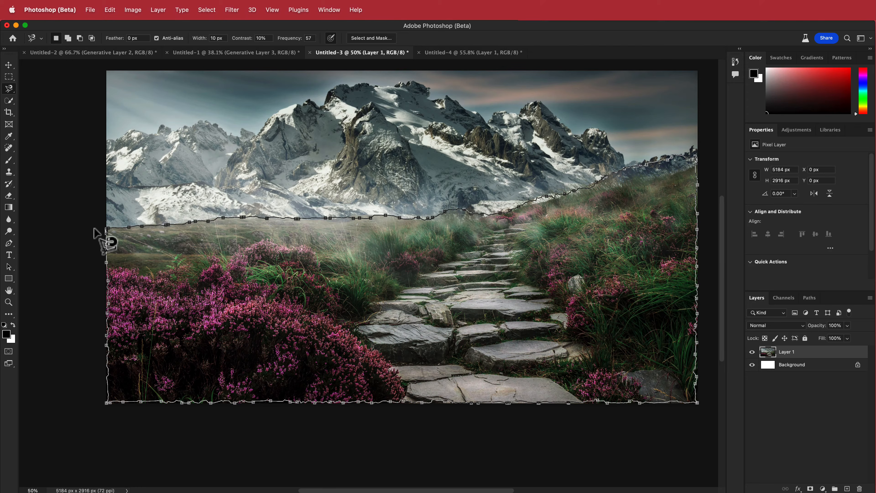
{"action": "left_click", "coordinate": [103, 229]}
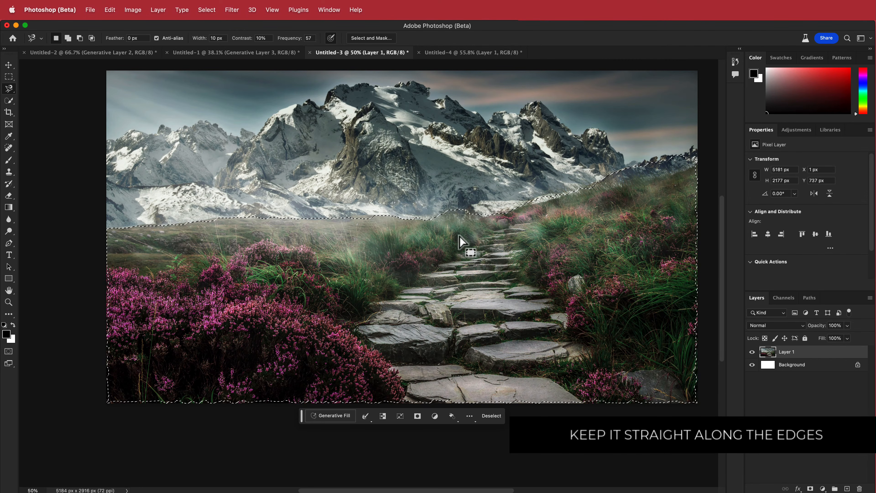
- Replace the selected foreground using Generative Fill with the prompt "create a reflection"
{"action": "left_click", "coordinate": [330, 416]}
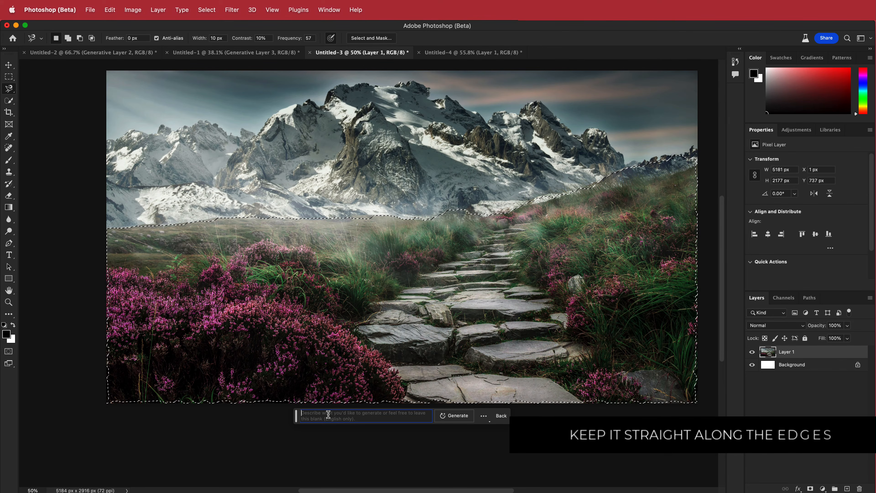
{"action": "type", "text": "create a"}
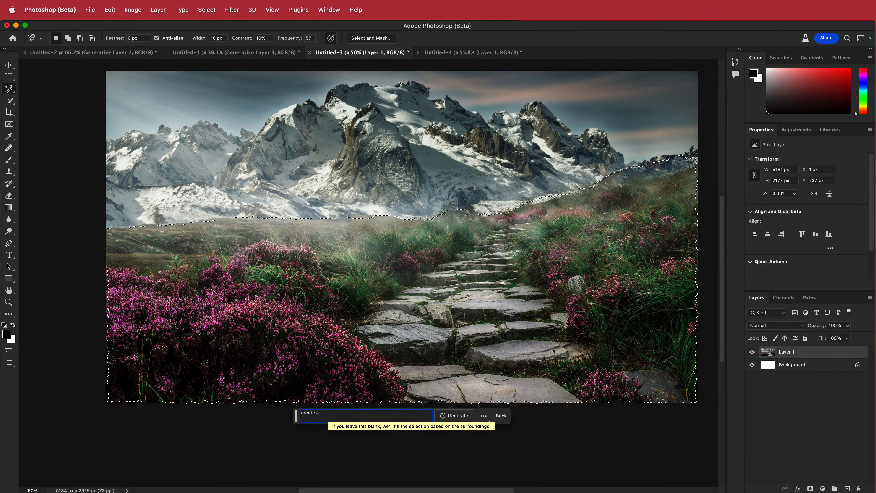
{"action": "type", "text": " lake"}
{"action": "key", "text": "Return"}
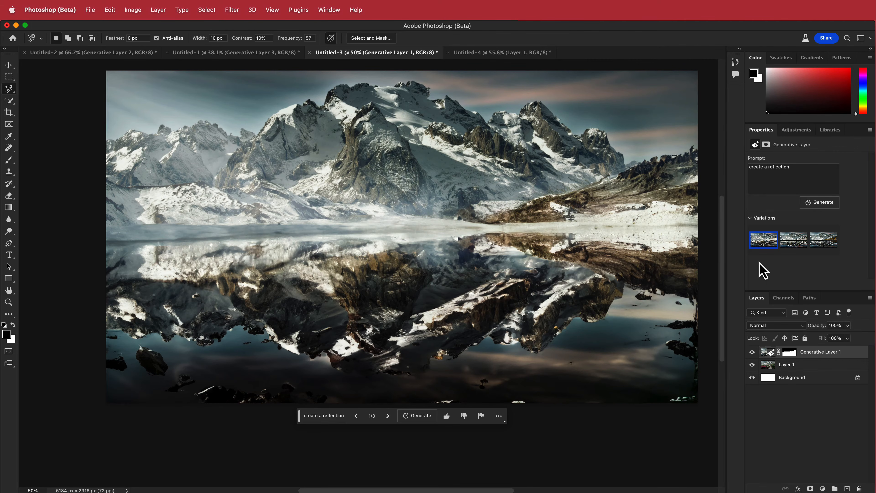
- Compare the three mountain reflection variations and keep the first one
{"action": "left_click", "coordinate": [793, 243]}
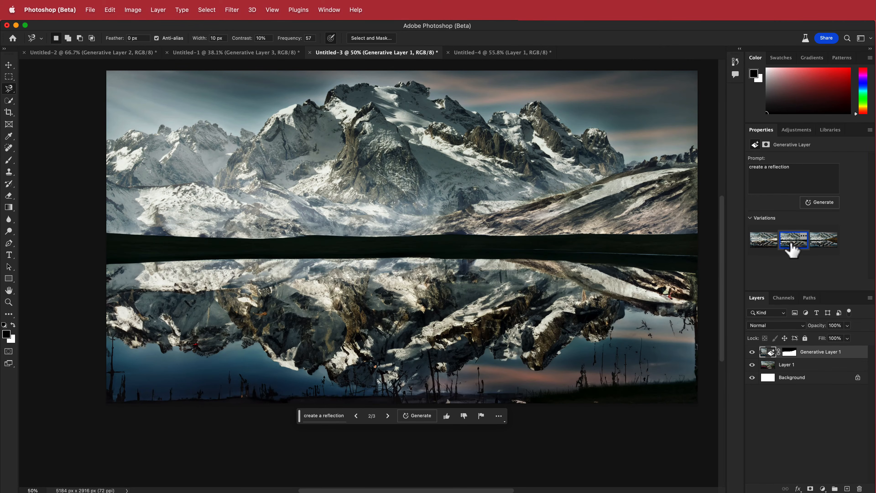
{"action": "left_click", "coordinate": [824, 247]}
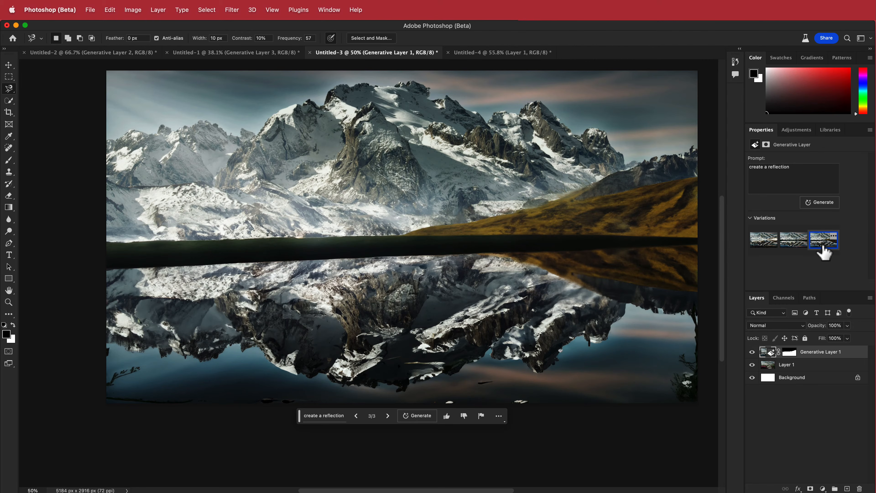
{"action": "left_click", "coordinate": [794, 246]}
{"action": "left_click", "coordinate": [764, 245]}
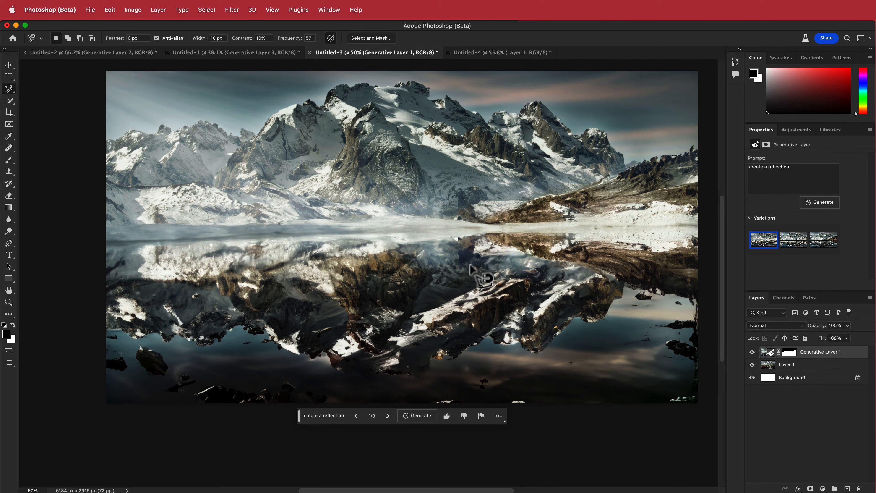
- Switch to the Untitled-4 document and marquee-select the portrait inside the gold frame, about 690 by 910 px
{"action": "left_click", "coordinate": [492, 54]}
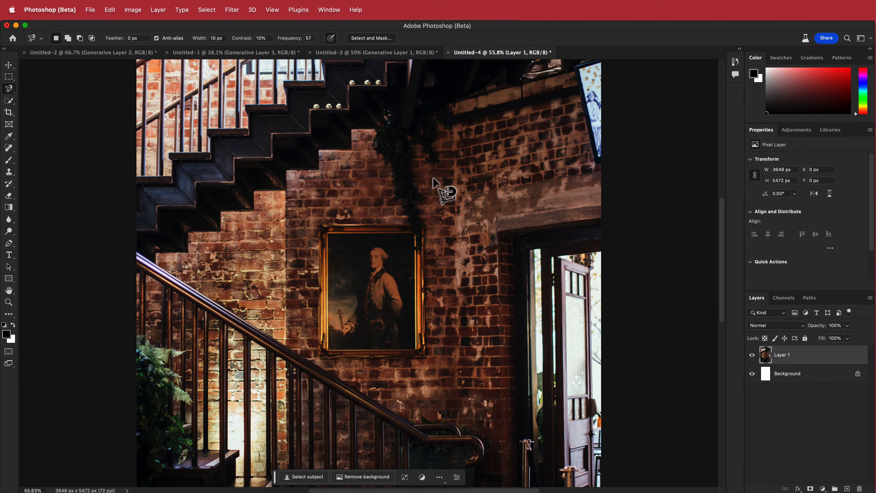
{"action": "left_click", "coordinate": [9, 77]}
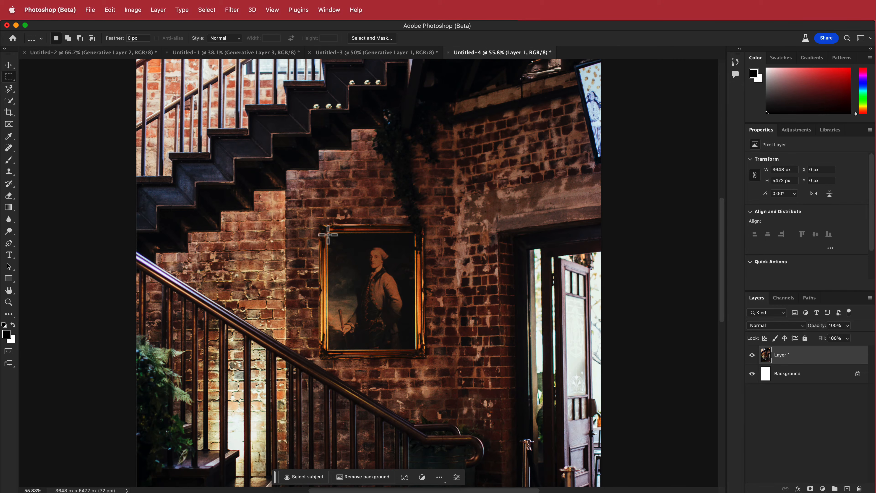
{"action": "left_click_drag", "start_coordinate": [328, 234], "coordinate": [416, 350]}
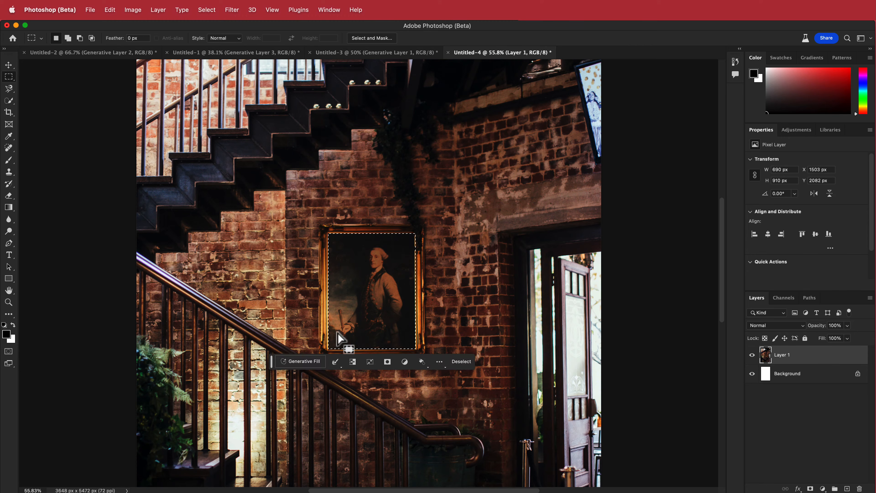
- Replace the selected portrait using Generative Fill with the prompt "old style landscape painting"
{"action": "left_click", "coordinate": [305, 362]}
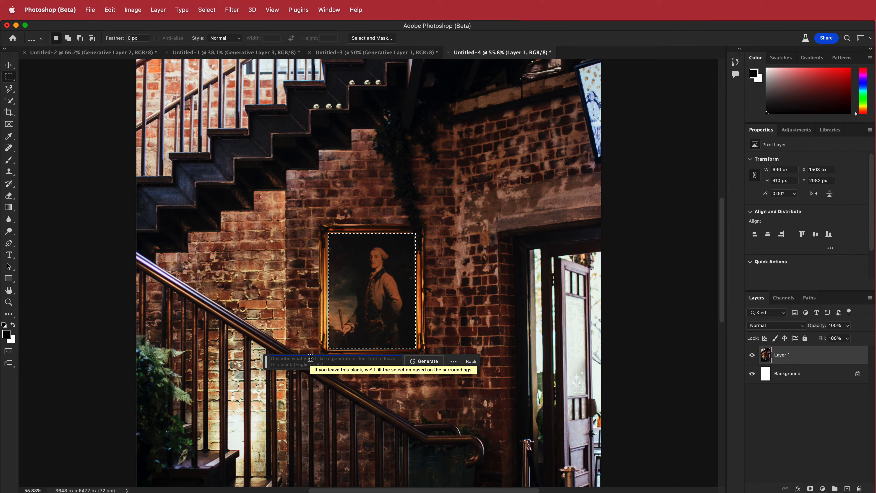
{"action": "type", "text": "old style"}
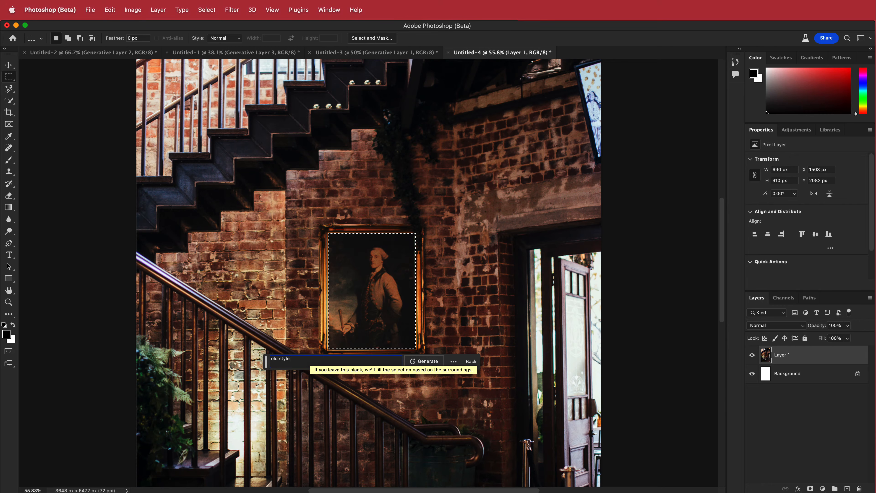
{"action": "type", "text": " p"}
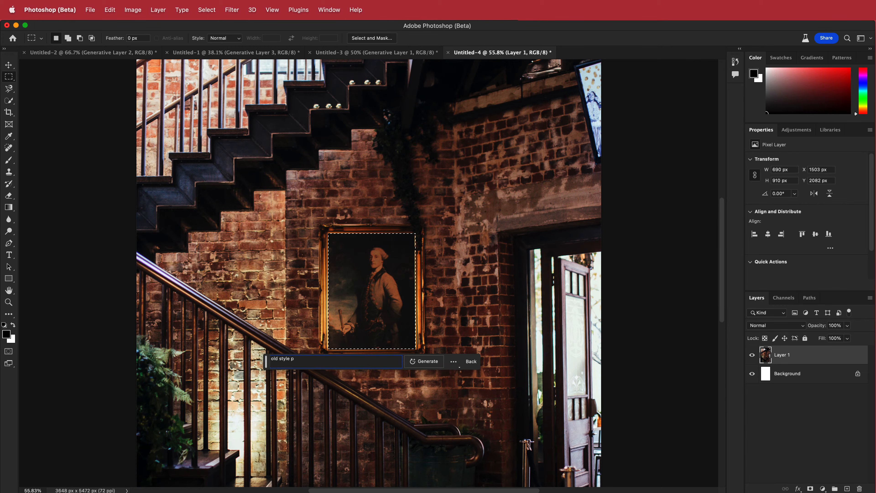
{"action": "key", "text": "BackSpace"}
{"action": "type", "text": "landscape painty"}
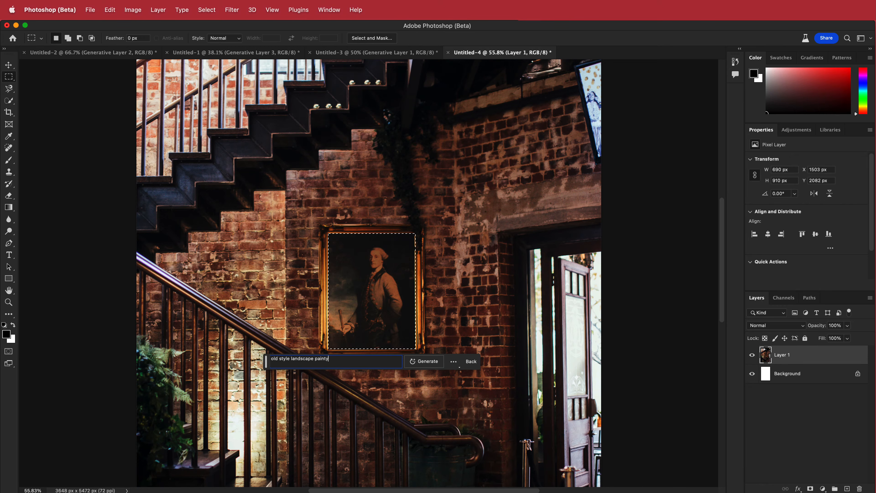
{"action": "key", "text": "BackSpace"}
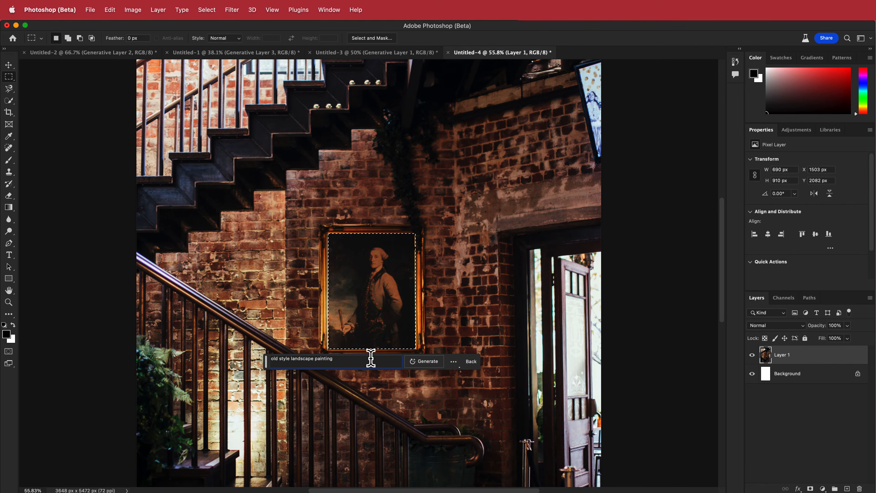
{"action": "left_click", "coordinate": [425, 361]}
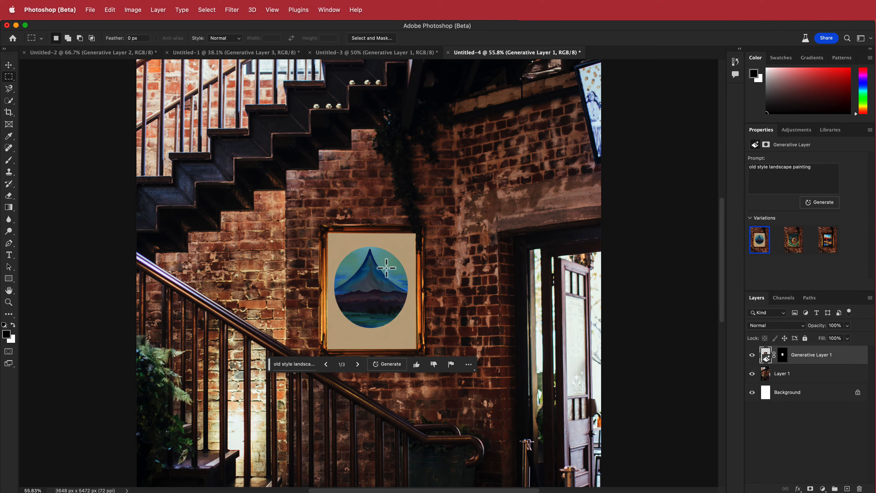
- Review the painting variations, generate another set from the same prompt and apply the third new one
{"action": "left_click", "coordinate": [799, 250]}
{"action": "left_click", "coordinate": [828, 250]}
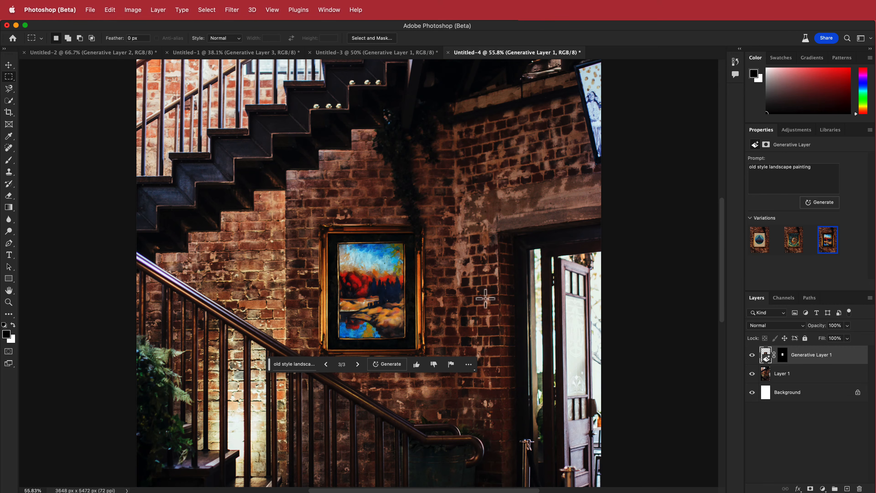
{"action": "left_click", "coordinate": [827, 206]}
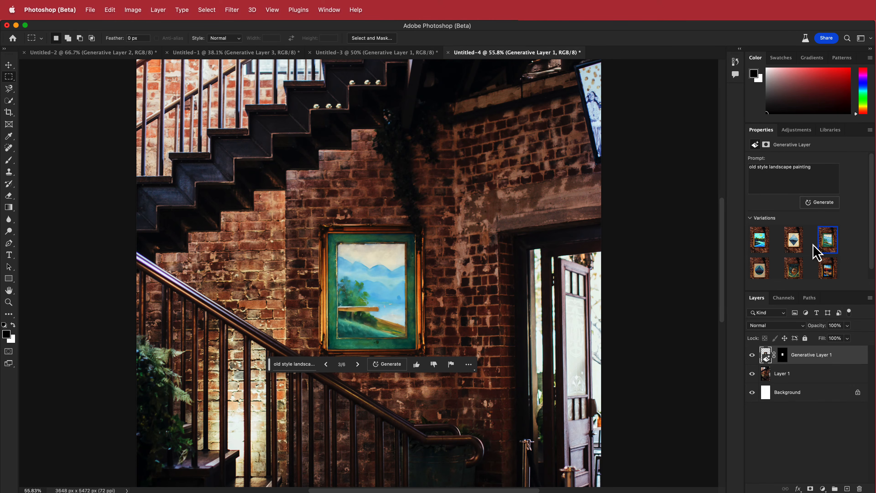
{"action": "left_click", "coordinate": [794, 242]}
{"action": "left_click", "coordinate": [761, 243]}
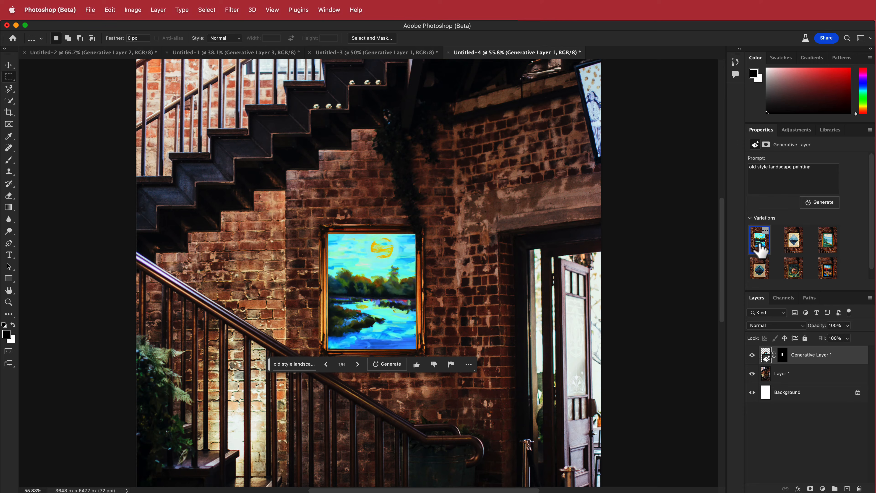
{"action": "left_click", "coordinate": [796, 247]}
{"action": "left_click", "coordinate": [827, 247]}
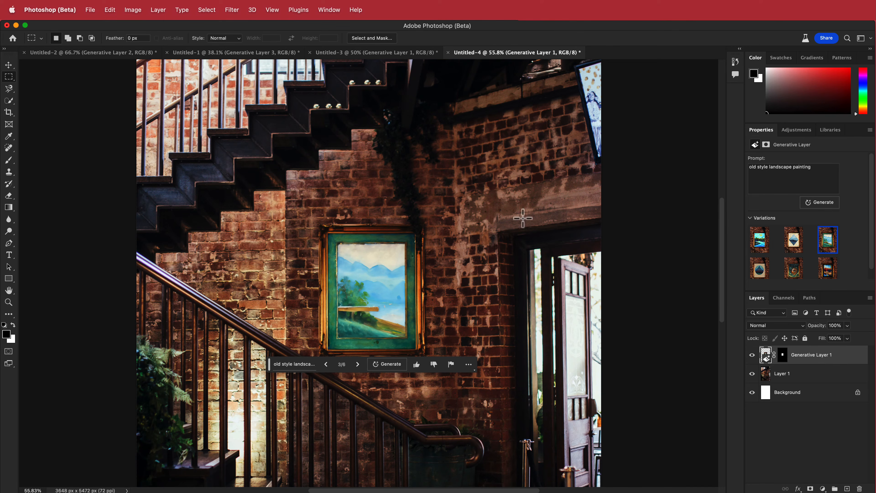
- Hide and reshow the generated painting layer to compare it with the original portrait, and return to the Untitled-1 volcano document
{"action": "left_click", "coordinate": [752, 355]}
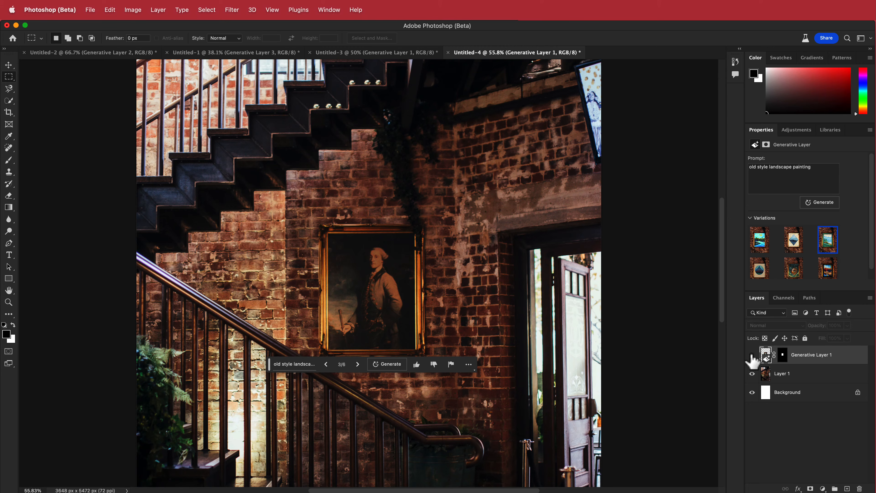
{"action": "left_click", "coordinate": [752, 355]}
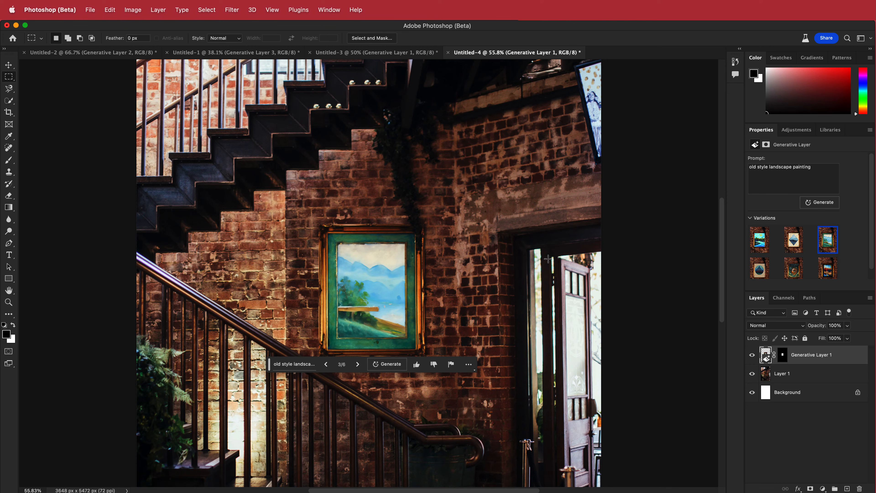
{"action": "left_click", "coordinate": [236, 54]}
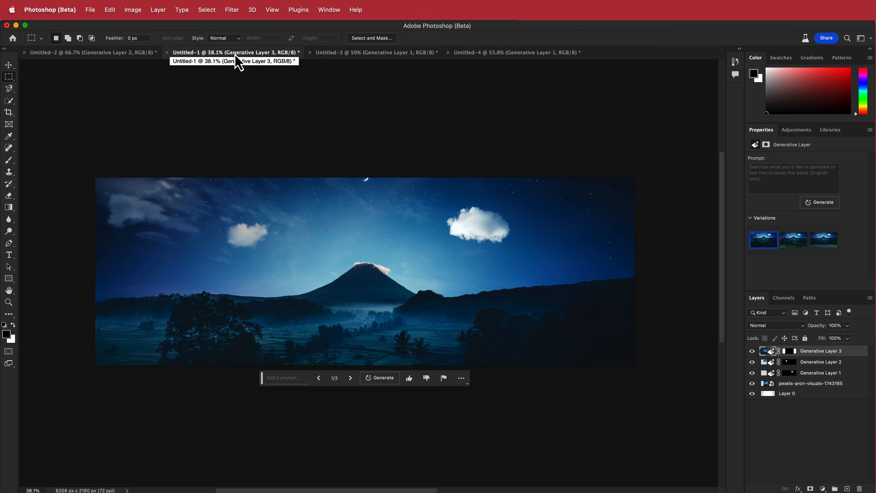